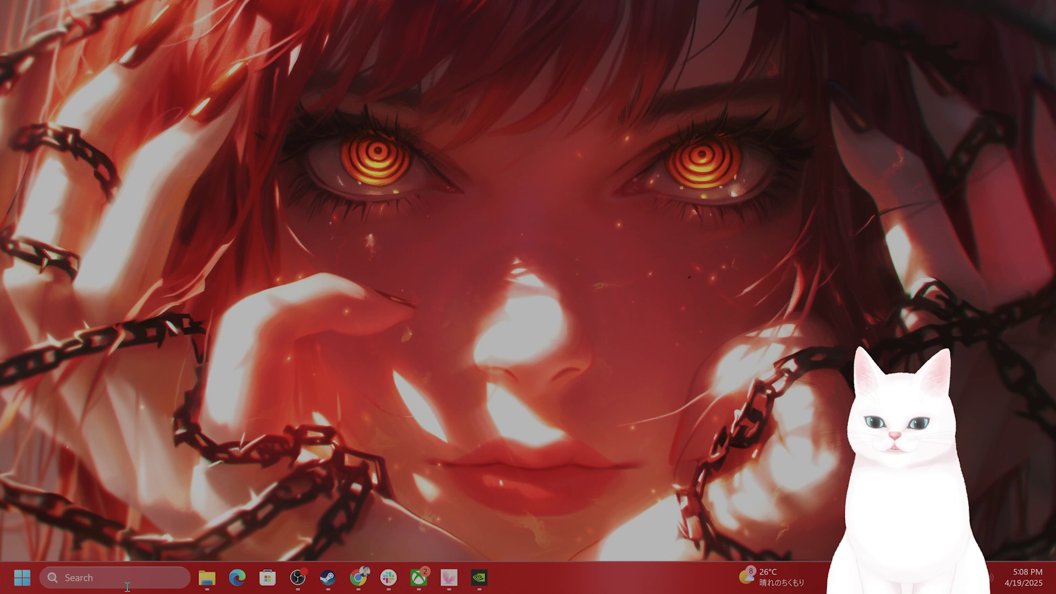
Step: Launch sysdm.cpl from the Run dialog to open System Properties on the Computer Name tab
click(129, 578)
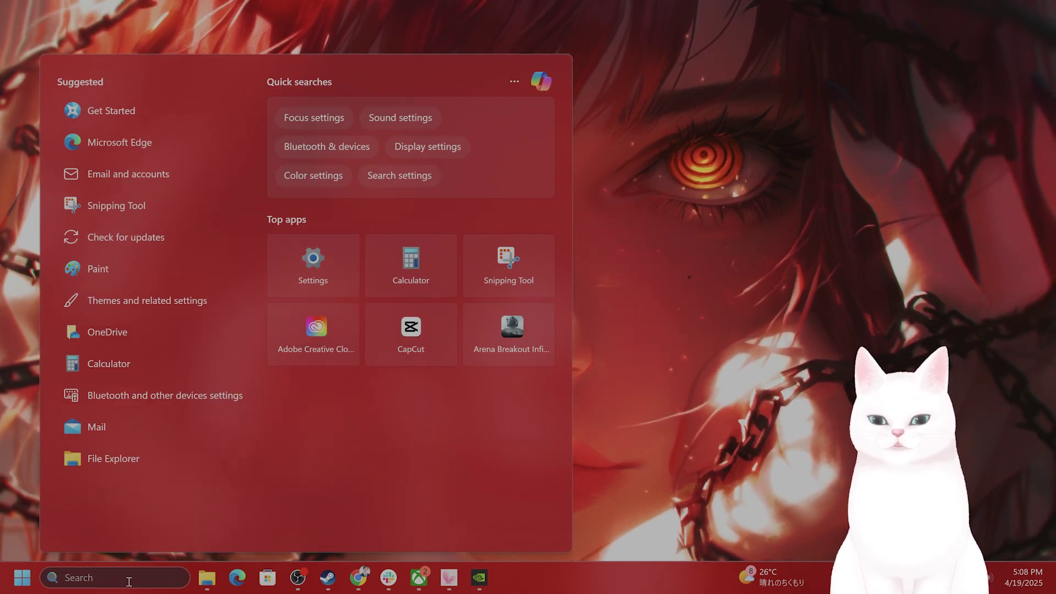
text(run)
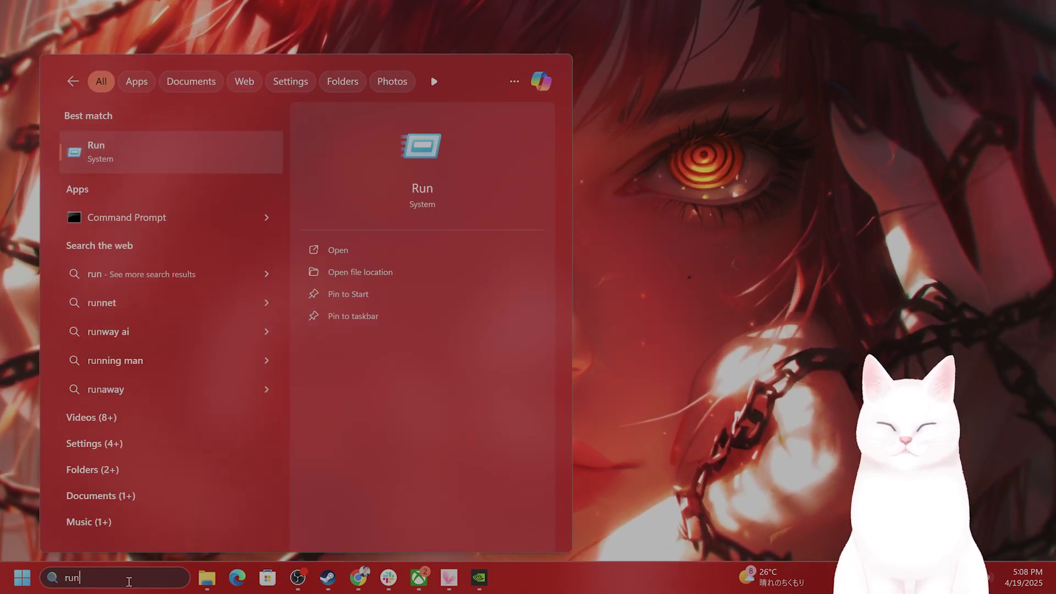
key(Return)
drag(186, 440, 573, 215)
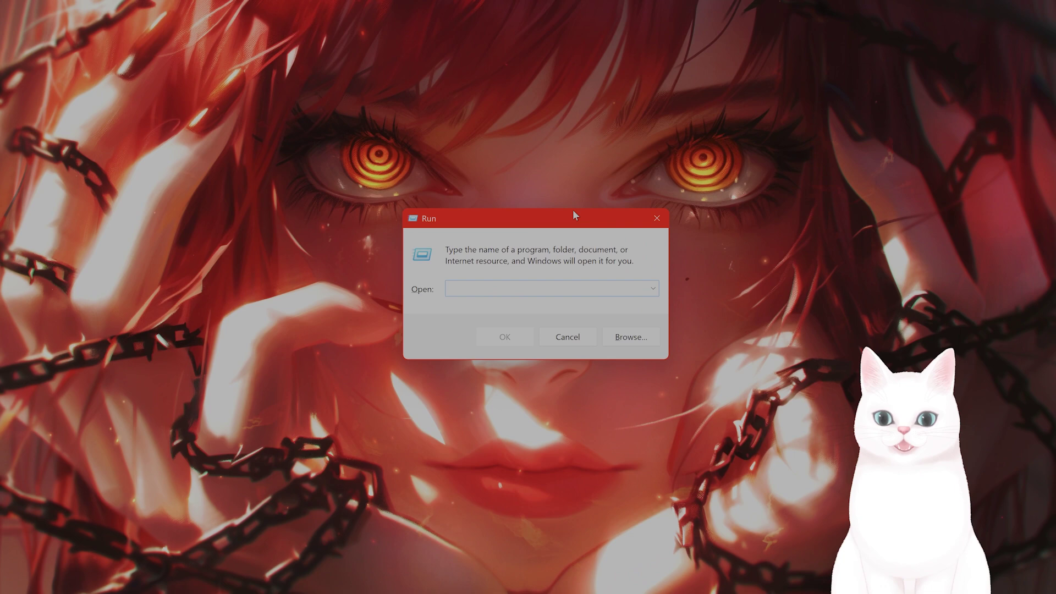
text(sysdm)
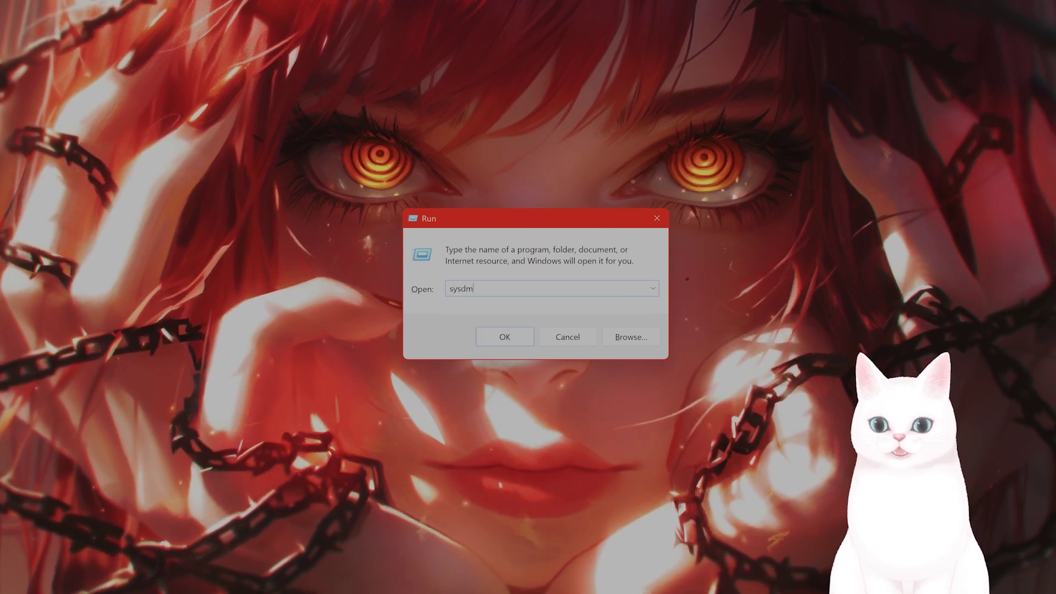
text(.cpl)
key(Return)
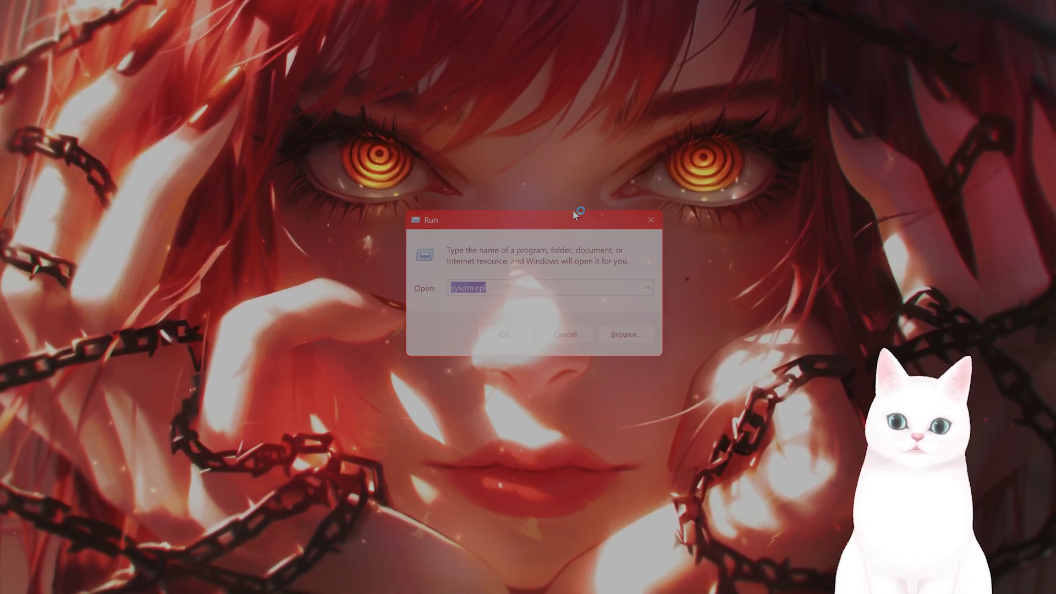
Step: Open Performance Options on its Advanced tab, showing the 17318 MB total paging file size
drag(235, 109, 554, 141)
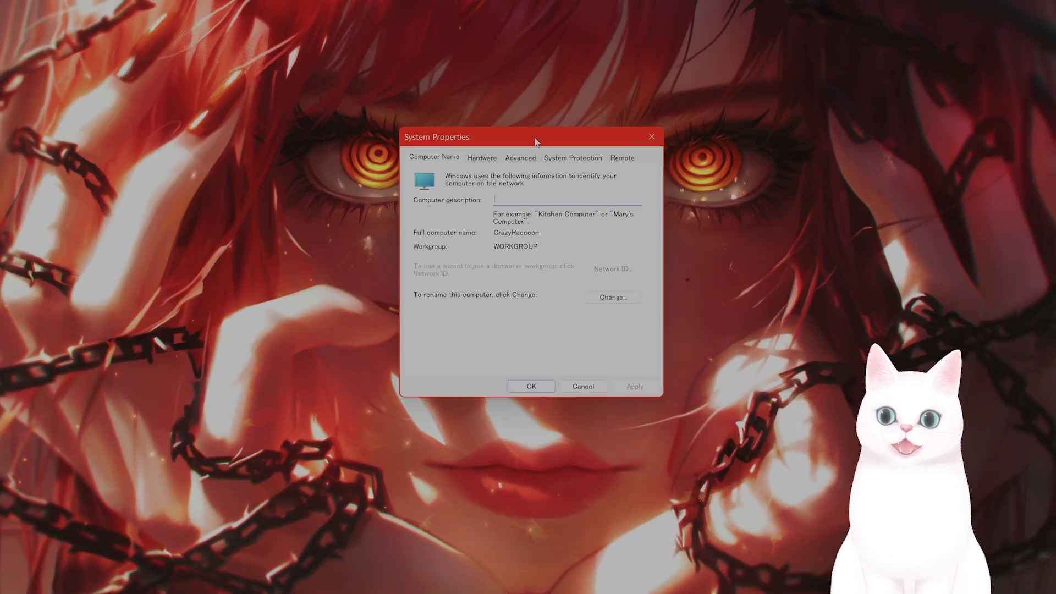
click(511, 163)
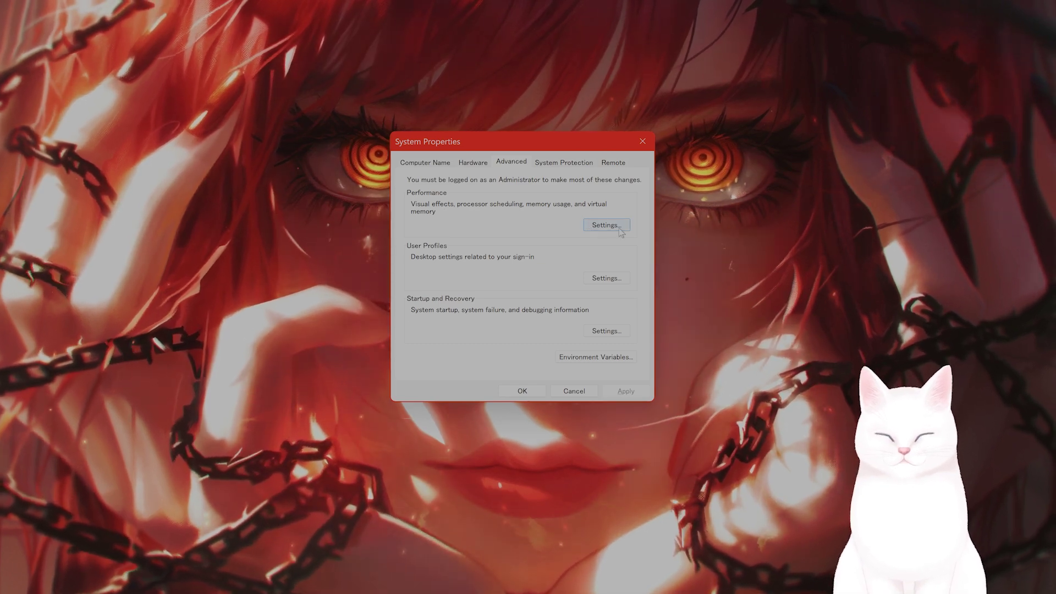
click(606, 225)
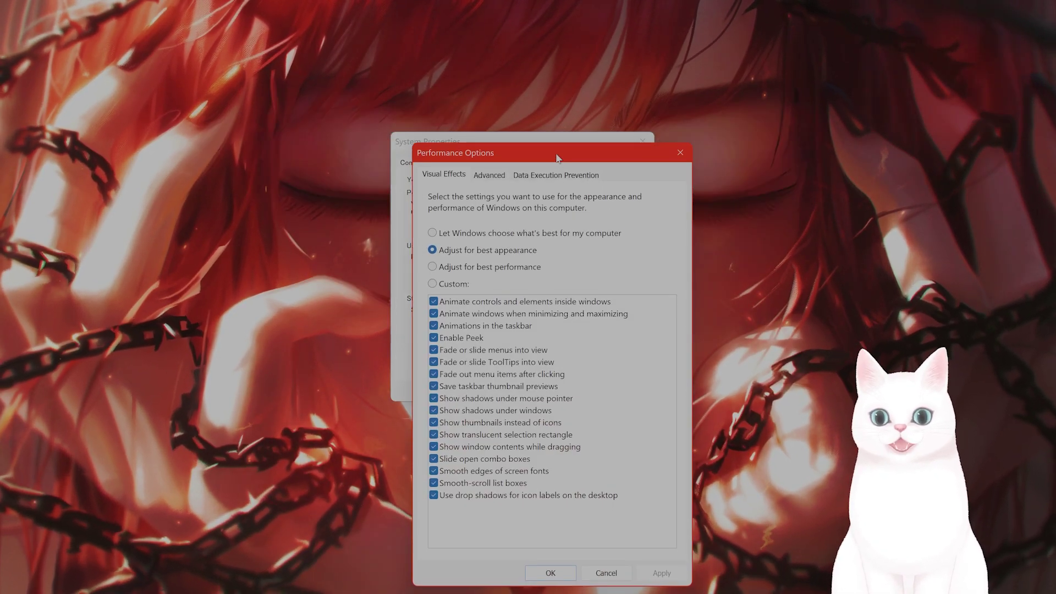
drag(557, 158, 542, 103)
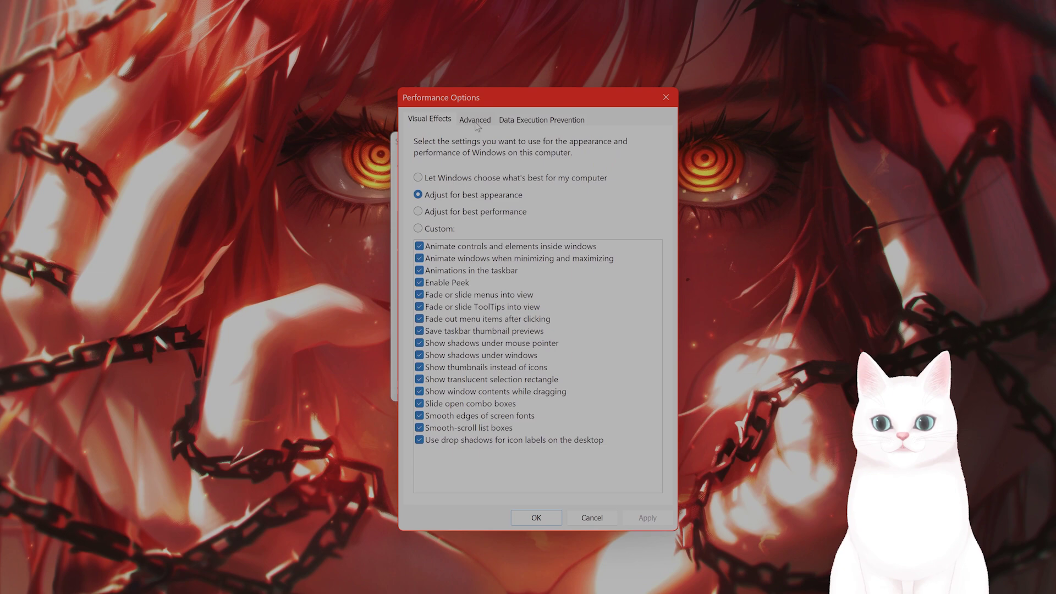
click(475, 120)
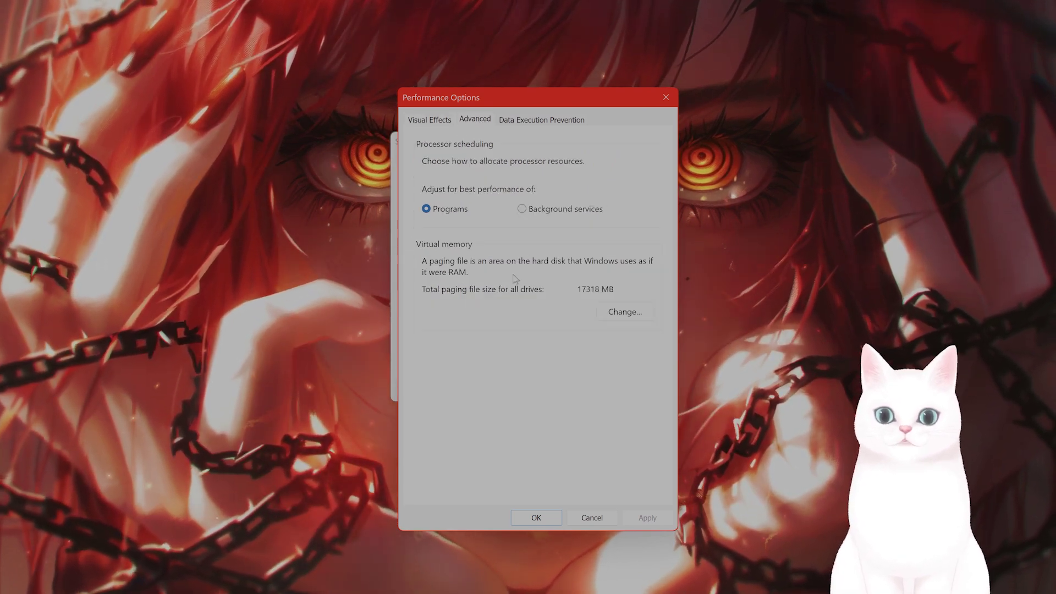
Step: Set the C: paging file to a custom size of 12,000 MB initial and 24,000 MB maximum
click(615, 308)
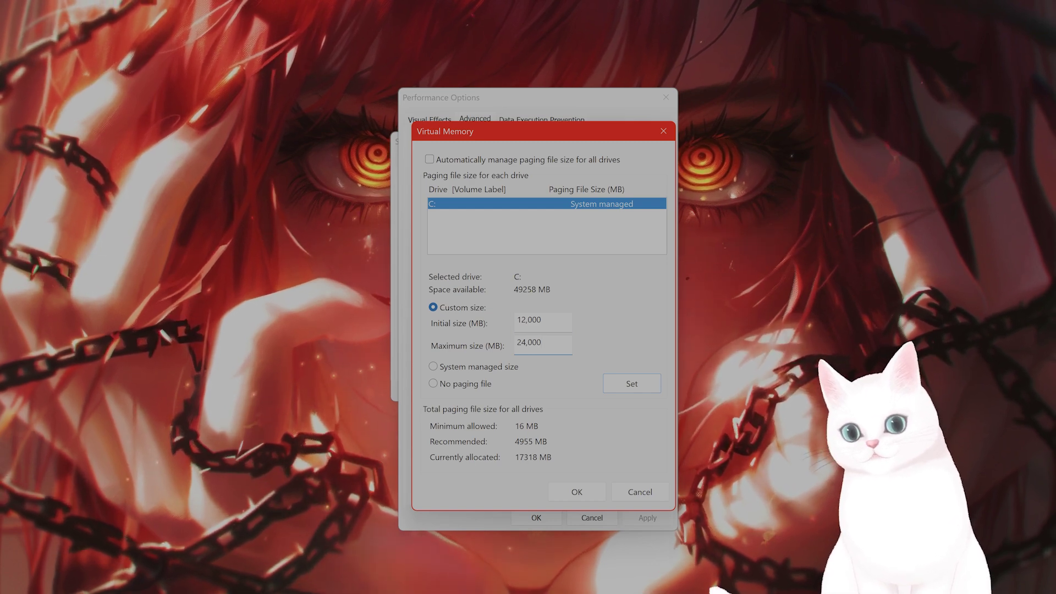
double_click(550, 327)
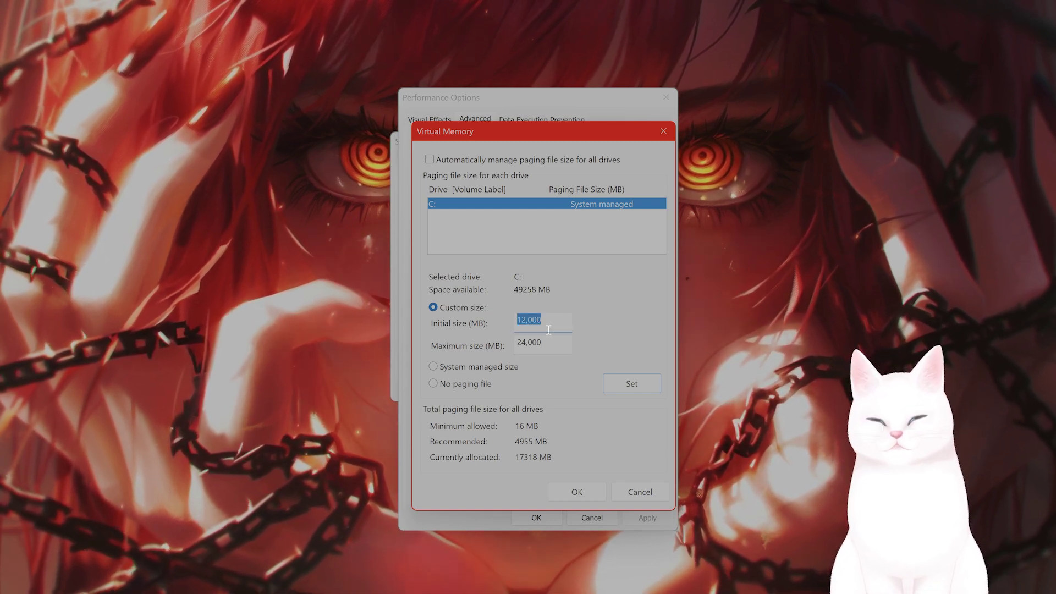
text(1.5)
double_click(549, 343)
text(3.)
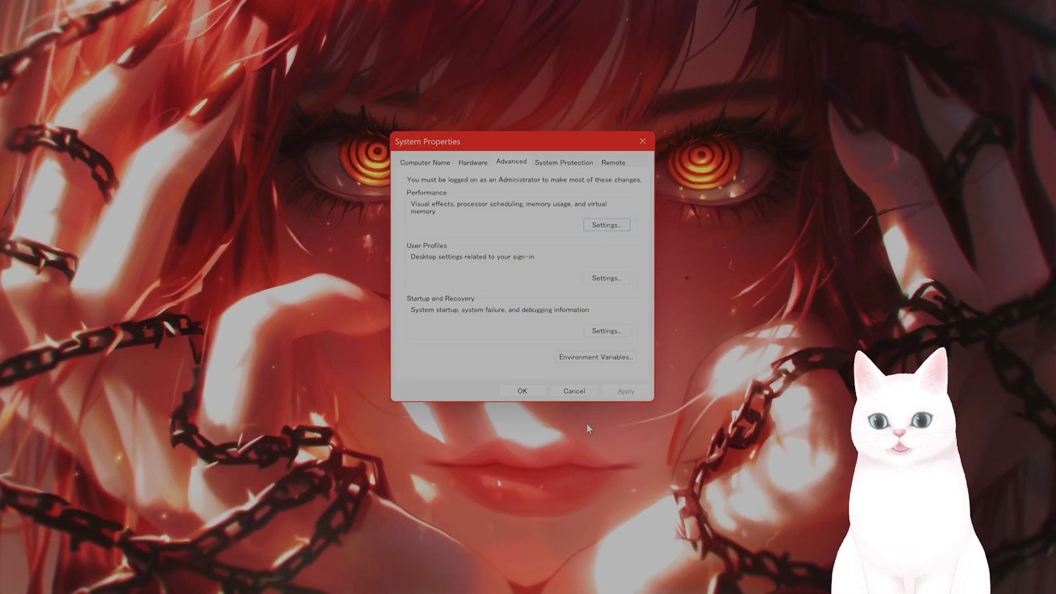
Step: Close System Properties and launch Task Manager from Windows search
click(573, 391)
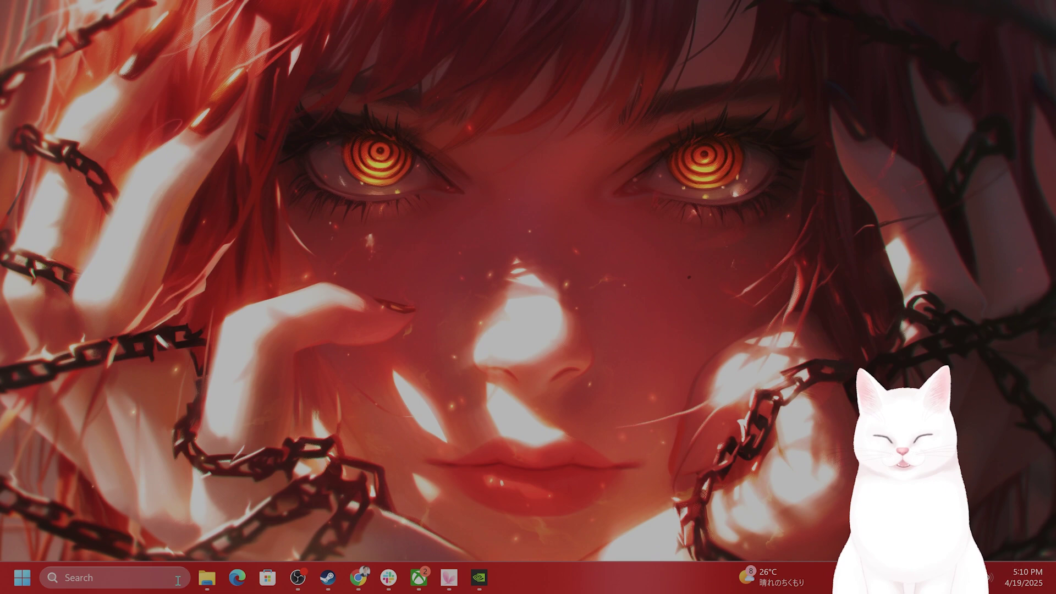
click(178, 580)
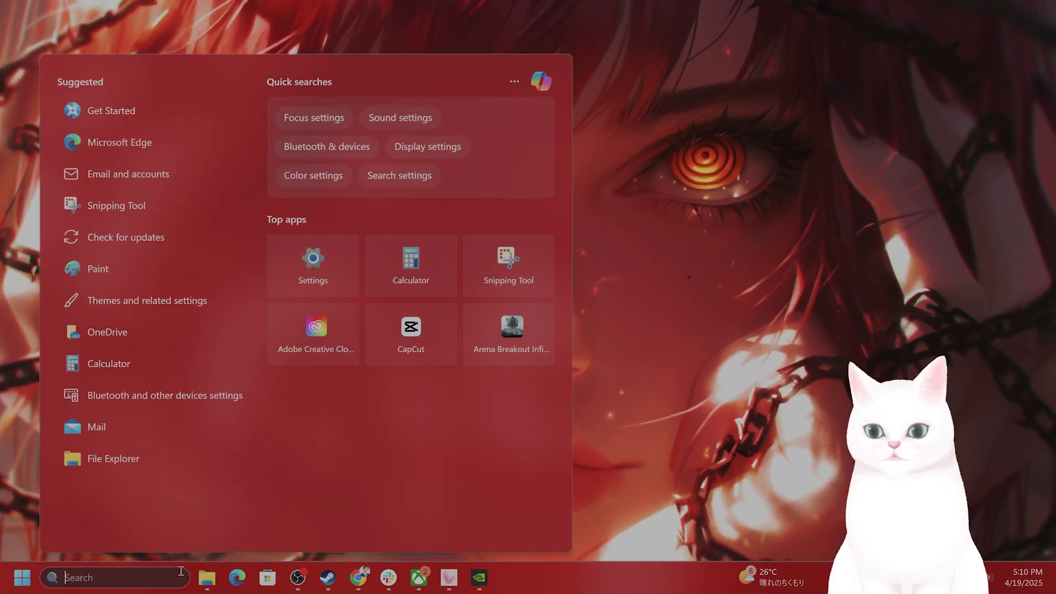
text(tes)
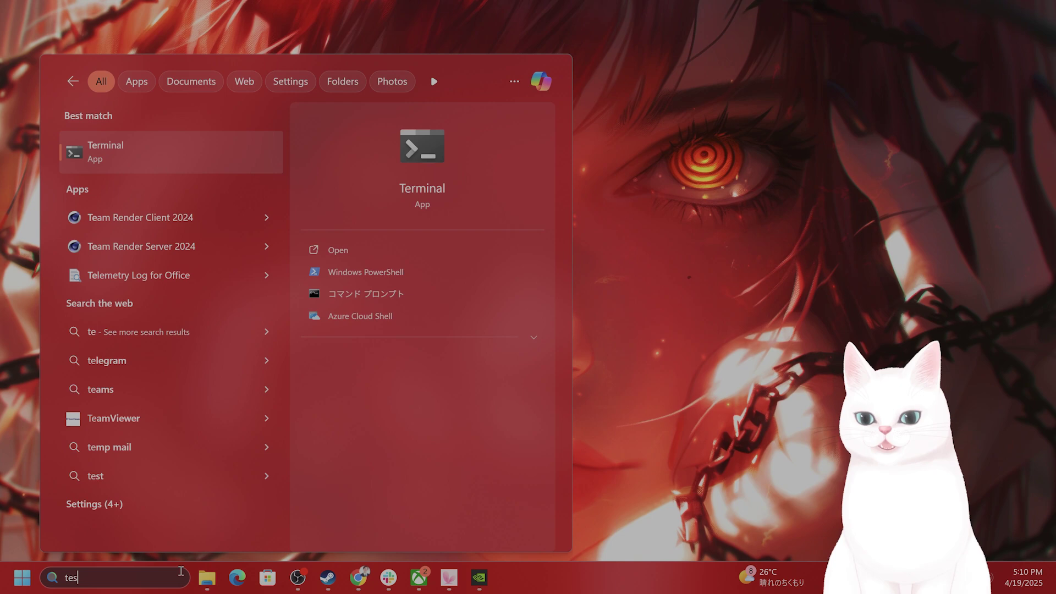
text(t)
key(BackSpace)
key(BackSpace)
key(BackSpace)
key(BackSpace)
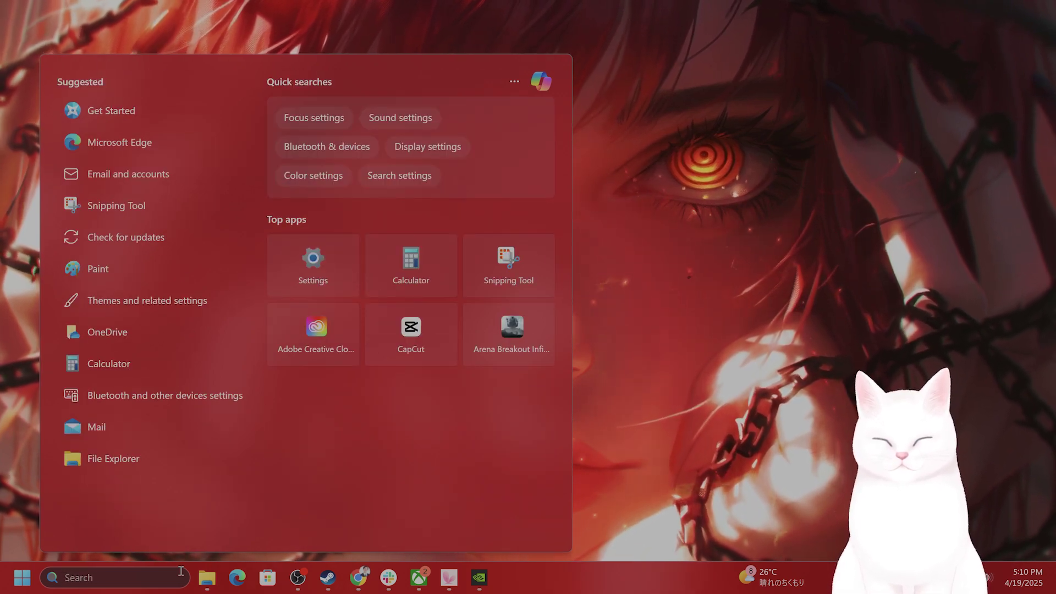
text(task)
key(Return)
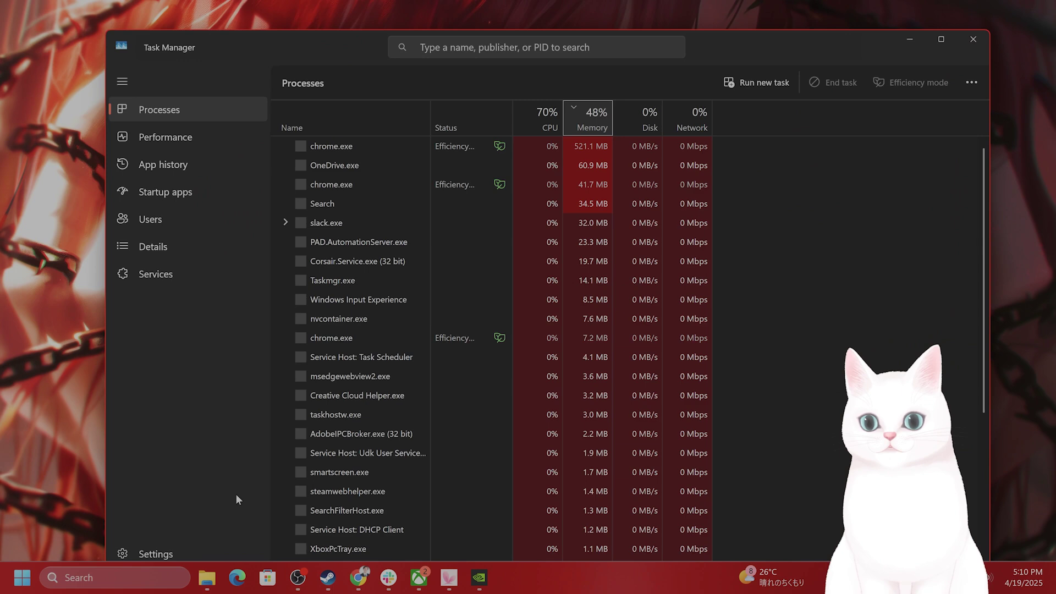
Step: Sort processes by memory, inspect OBS Studio, Steam WebHelper, VTube Studio and others, then close Task Manager
click(598, 119)
click(597, 116)
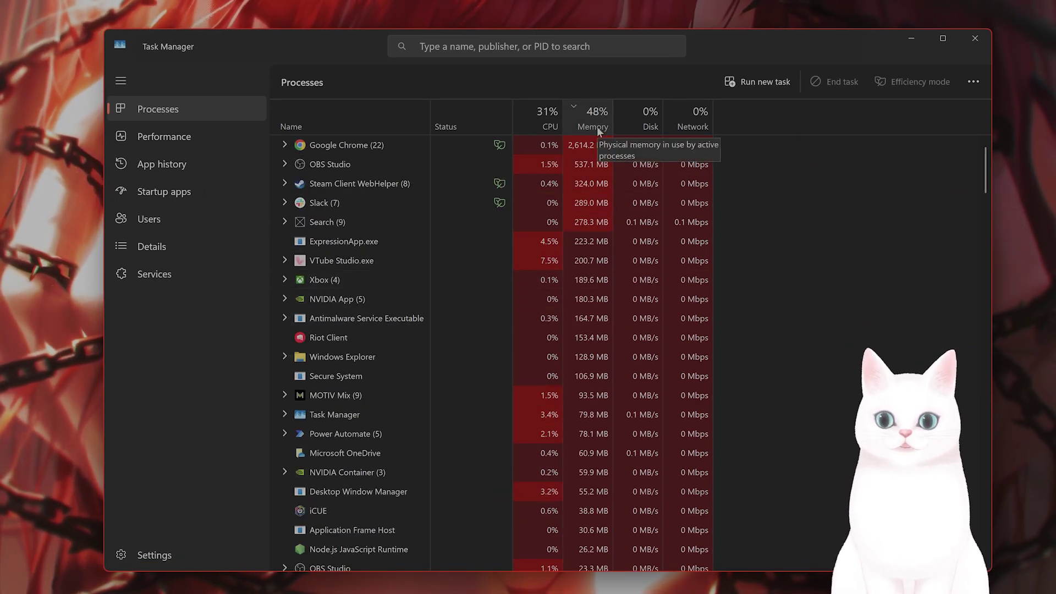
click(377, 163)
click(373, 185)
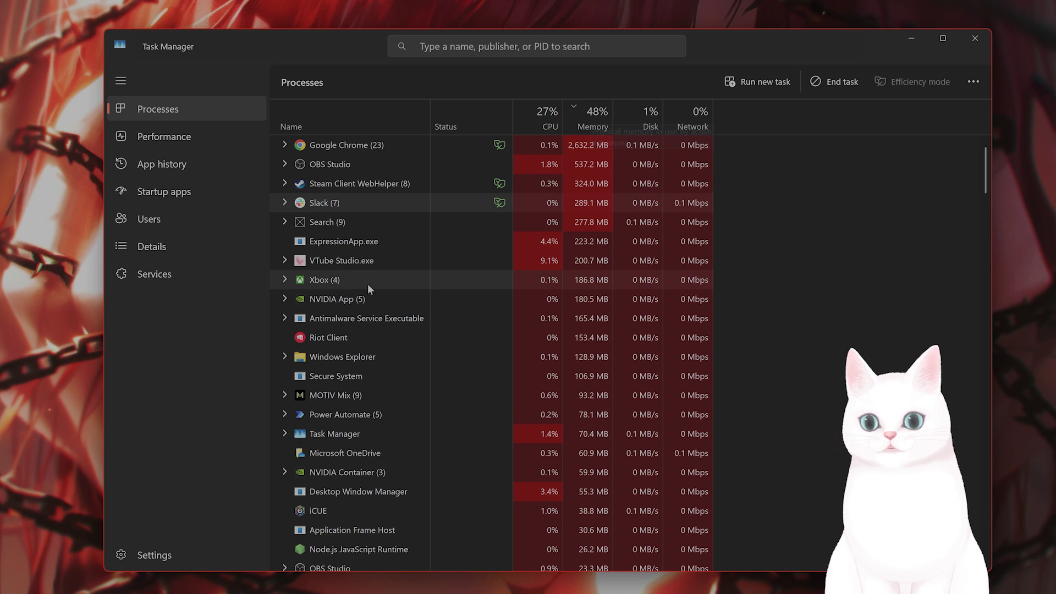
click(362, 262)
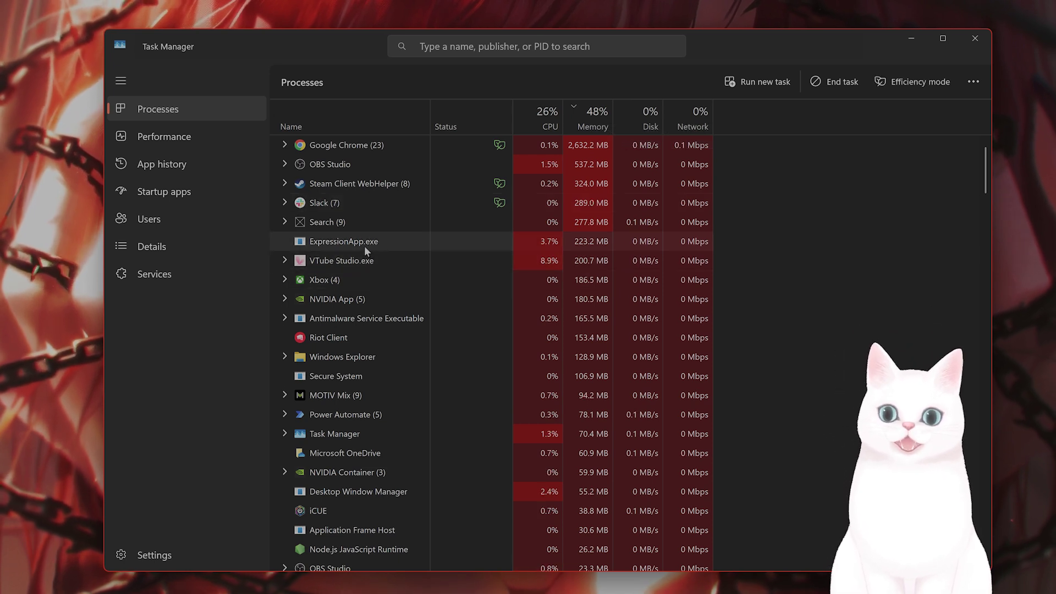
right_click(370, 236)
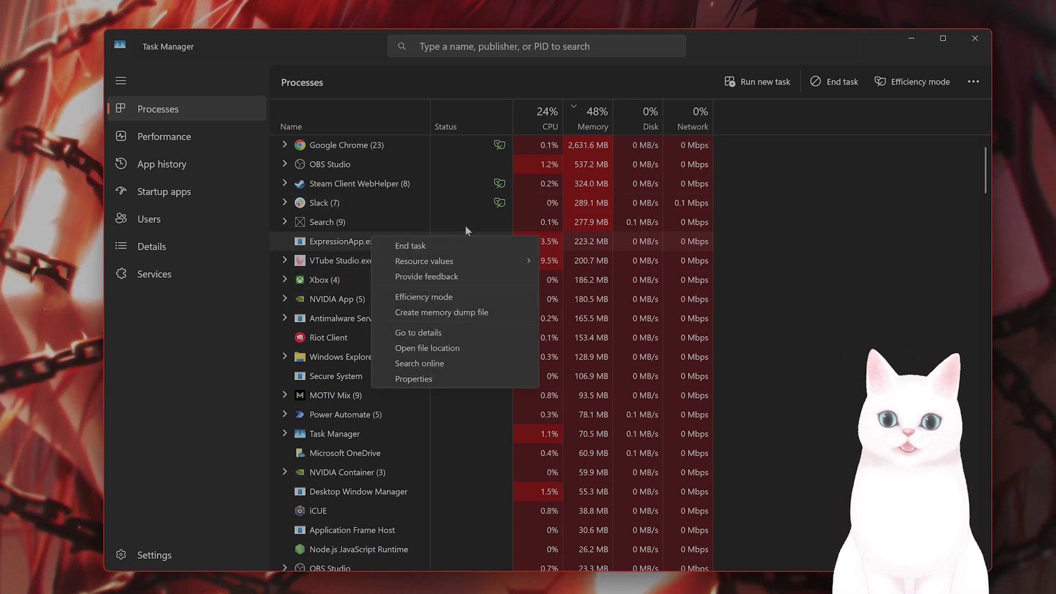
click(375, 199)
click(385, 376)
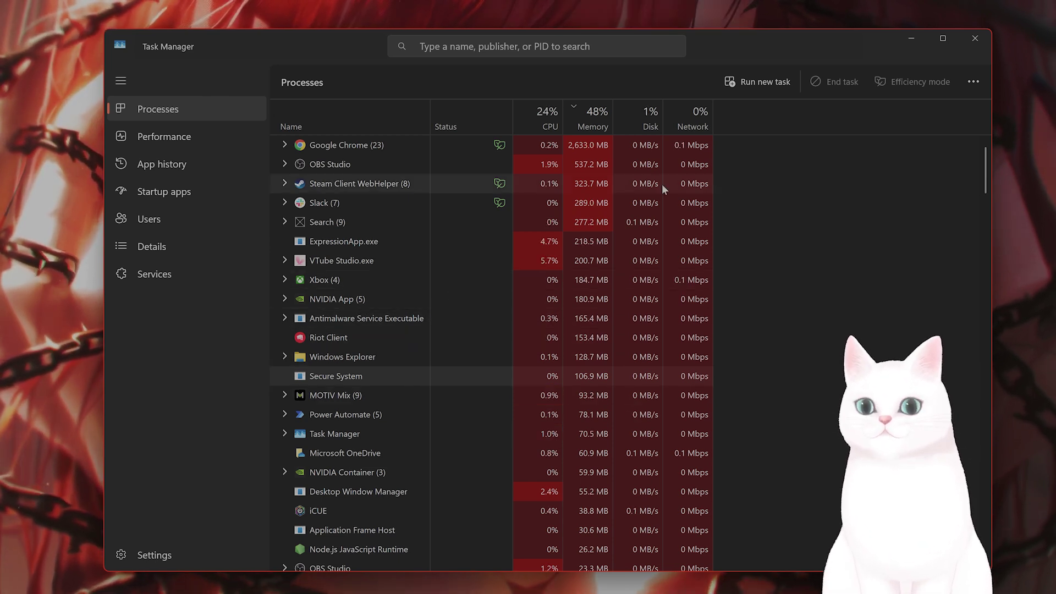
click(974, 38)
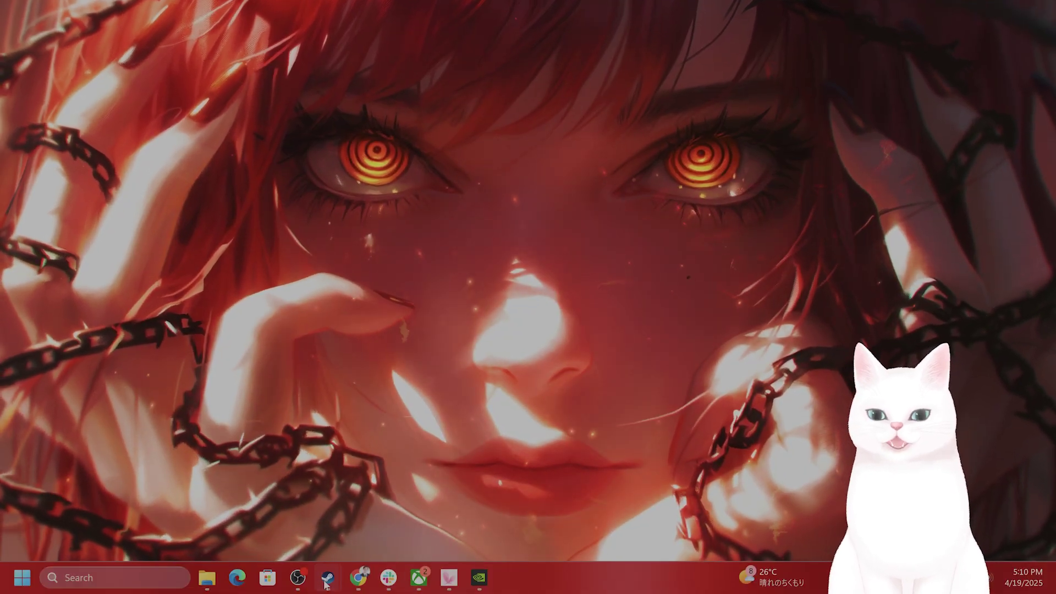
Step: Clear the -dx11 launch option from System Shock's Steam properties, then hide Steam
mouse_move(328, 578)
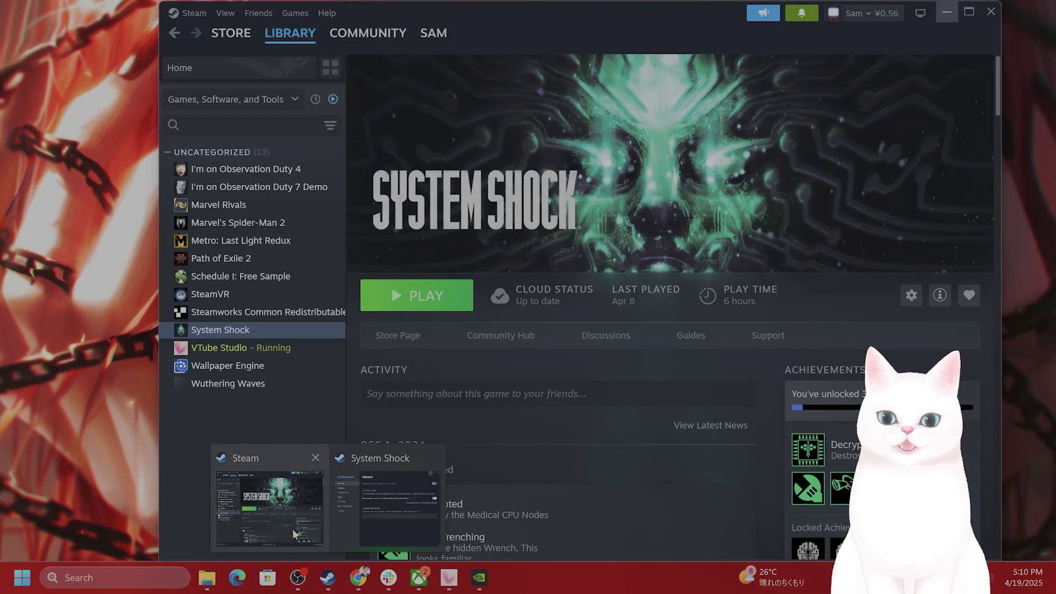
click(292, 529)
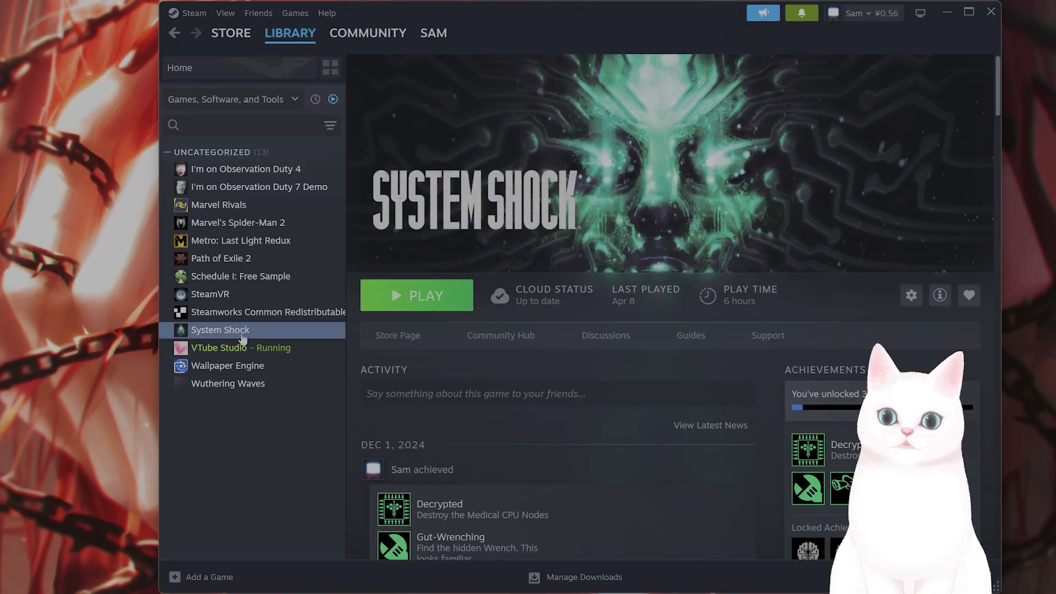
right_click(243, 333)
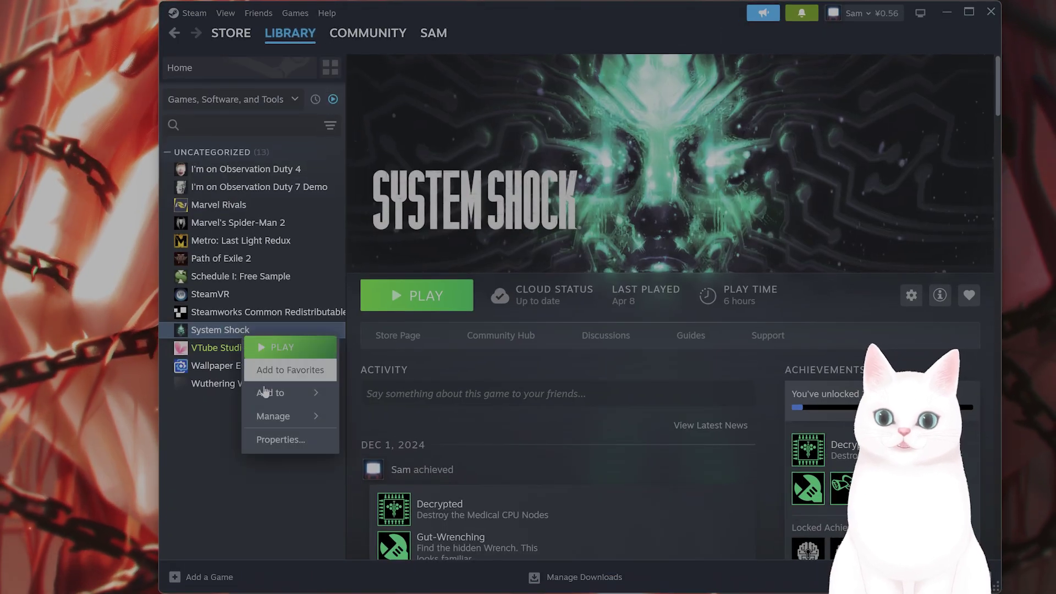
click(280, 439)
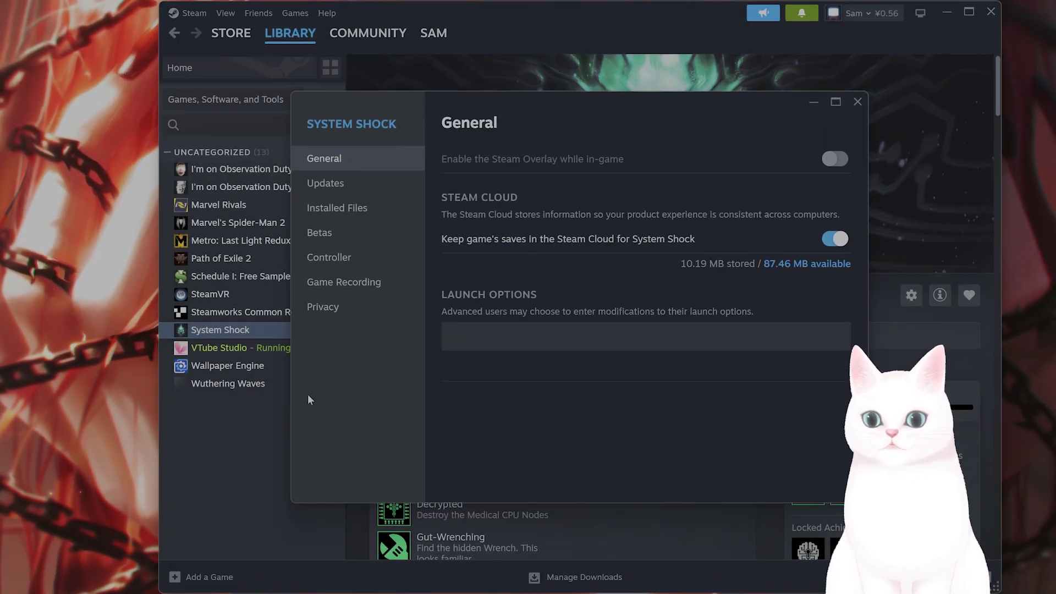
click(512, 330)
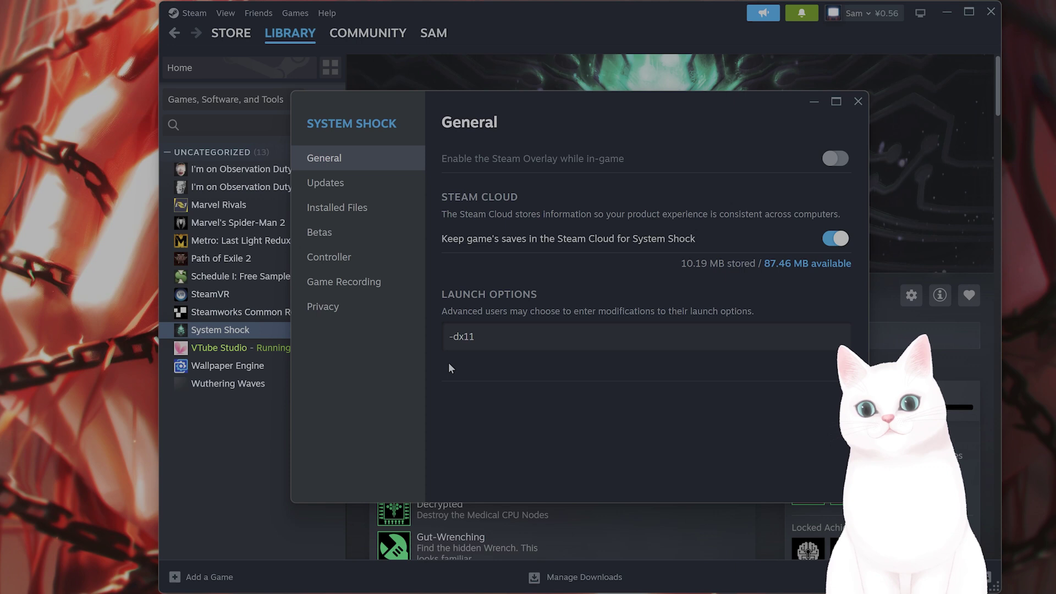
key(BackSpace)
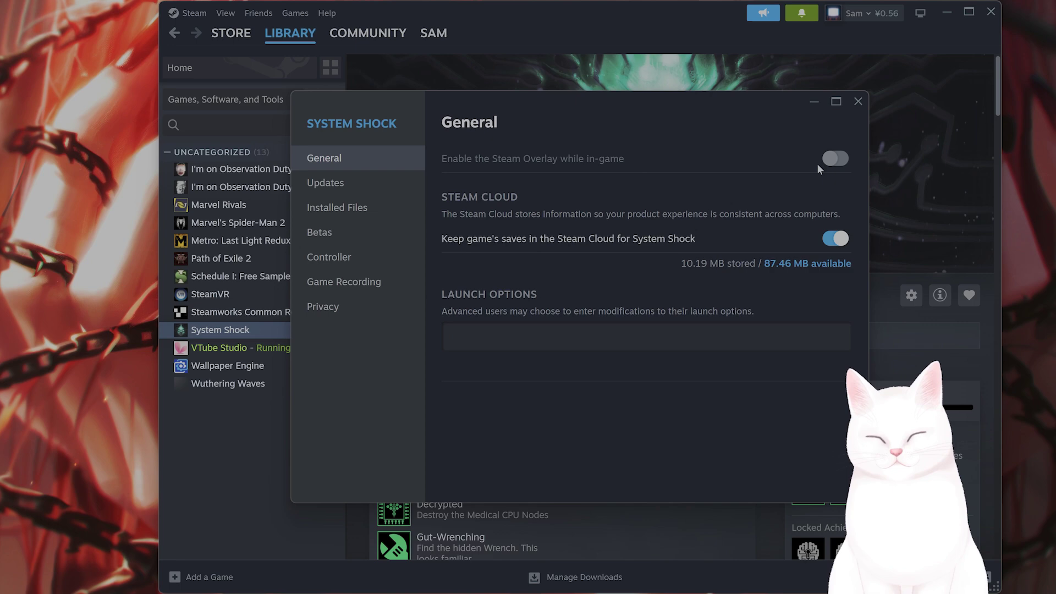
click(858, 102)
click(990, 12)
Step: Launch NVIDIA App via search to view the Drivers page with Game Ready Driver 576.02
click(88, 577)
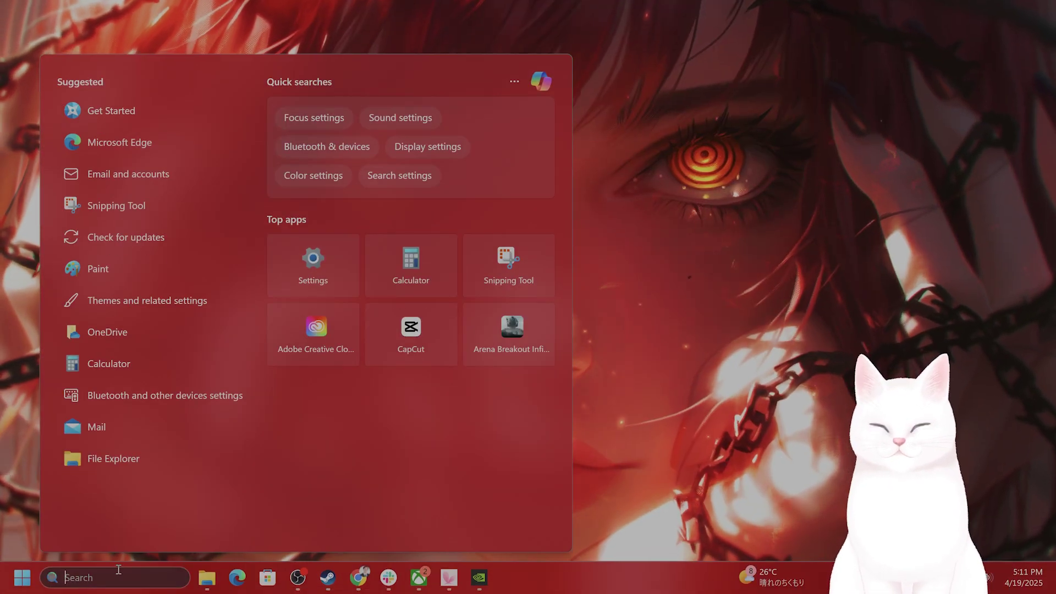
text(nvidia)
key(Return)
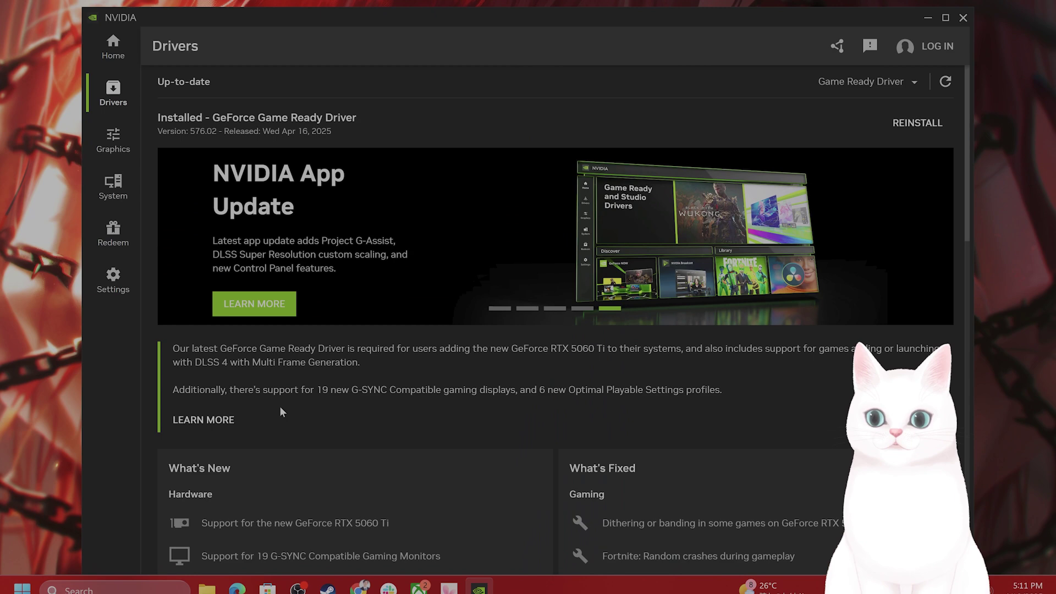